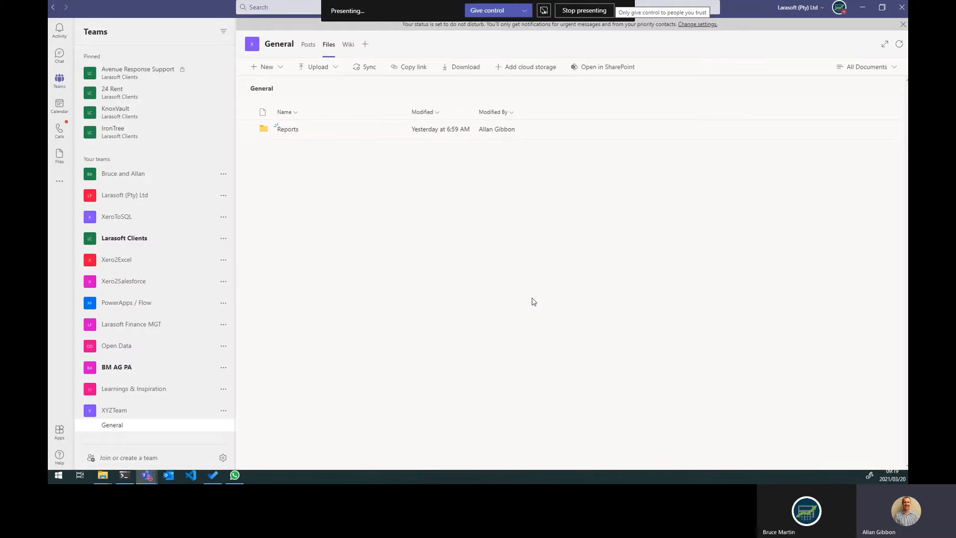
- Open Example Report.xlsx from the Reports folder in the desktop app
{"action": "left_click", "coordinate": [288, 129]}
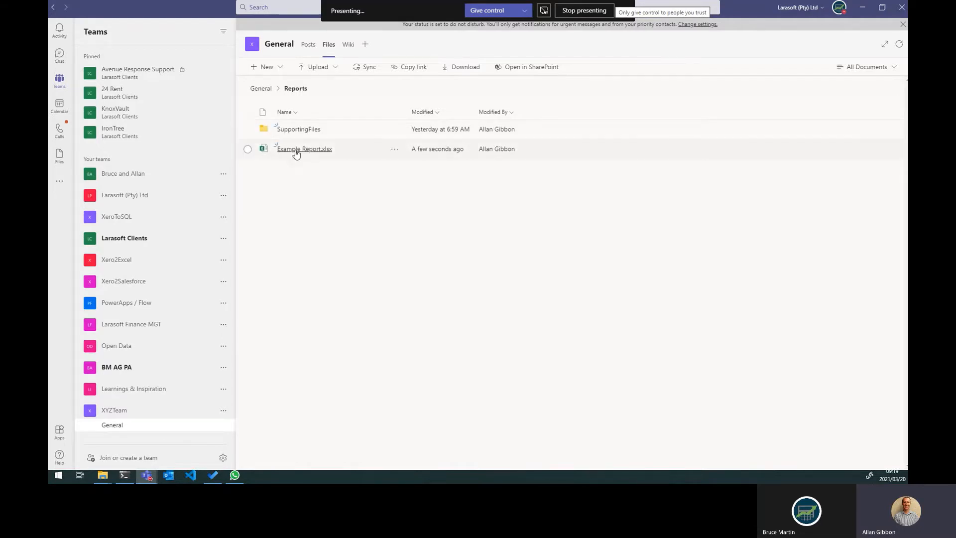
{"action": "left_click", "coordinate": [394, 151]}
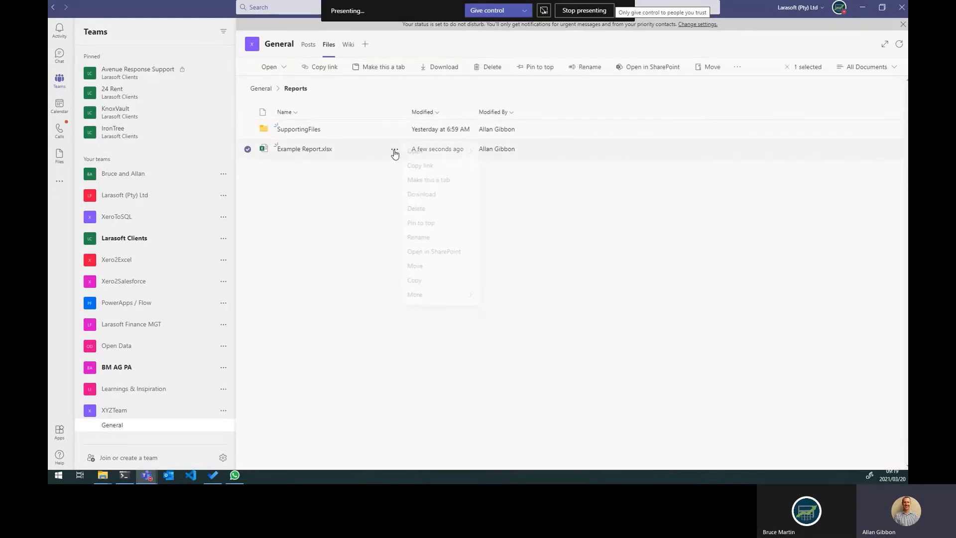
{"action": "mouse_move", "coordinate": [418, 153]}
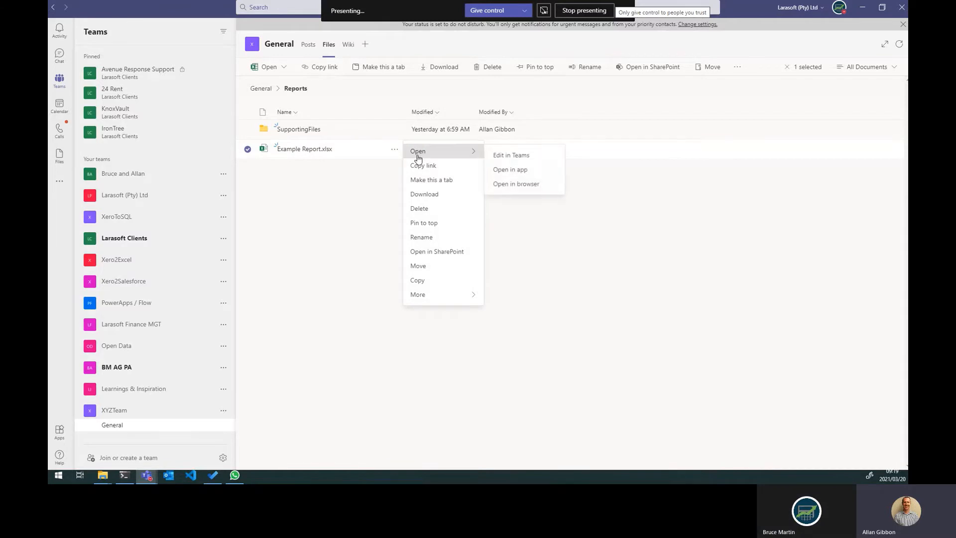
{"action": "left_click", "coordinate": [509, 171]}
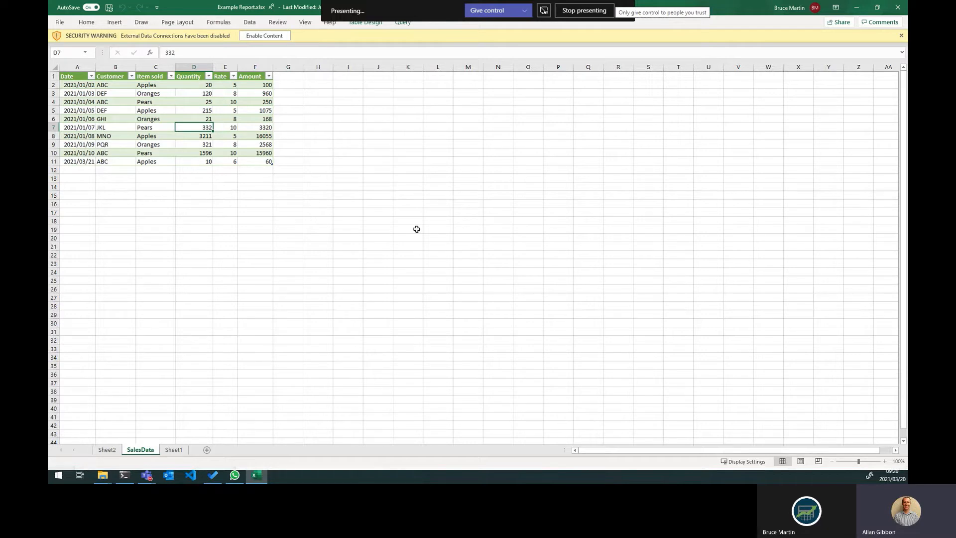
- Enable the workbook's external data connections as a trusted document and refresh all of its data
{"action": "left_click", "coordinate": [273, 39]}
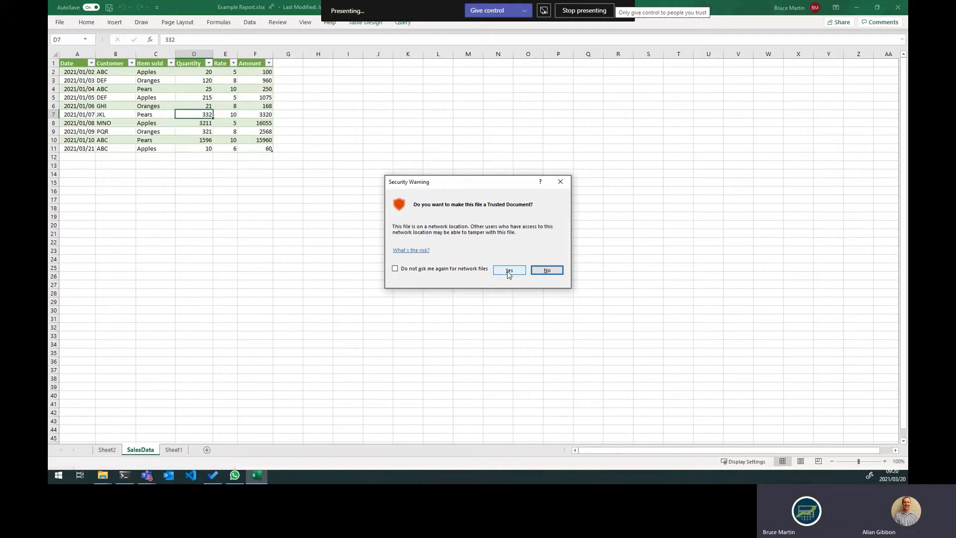
{"action": "left_click", "coordinate": [509, 271]}
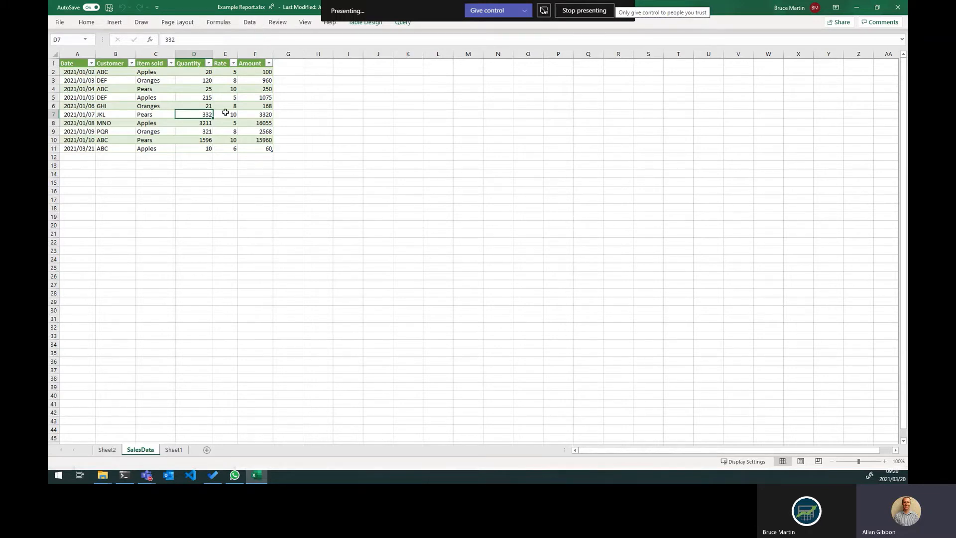
{"action": "right_click", "coordinate": [224, 90]}
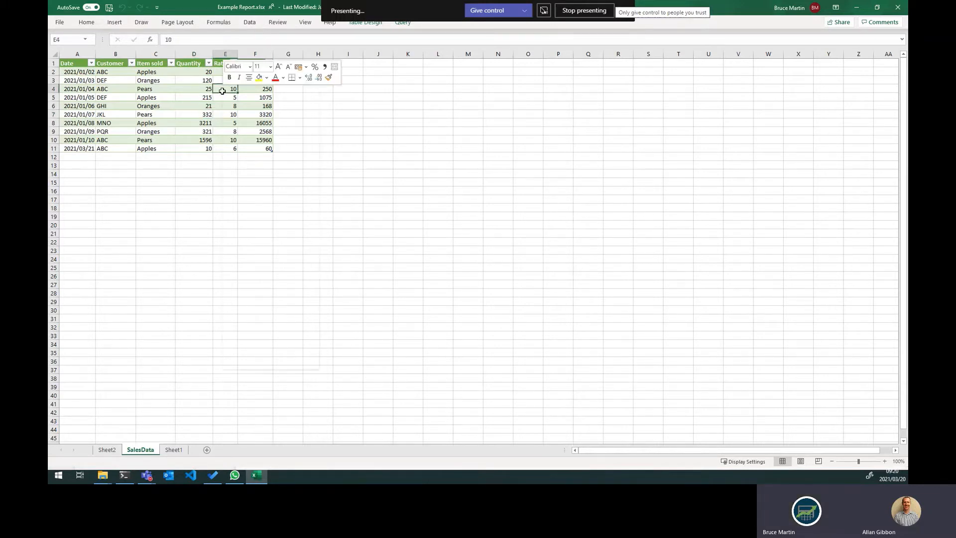
{"action": "left_click", "coordinate": [250, 22]}
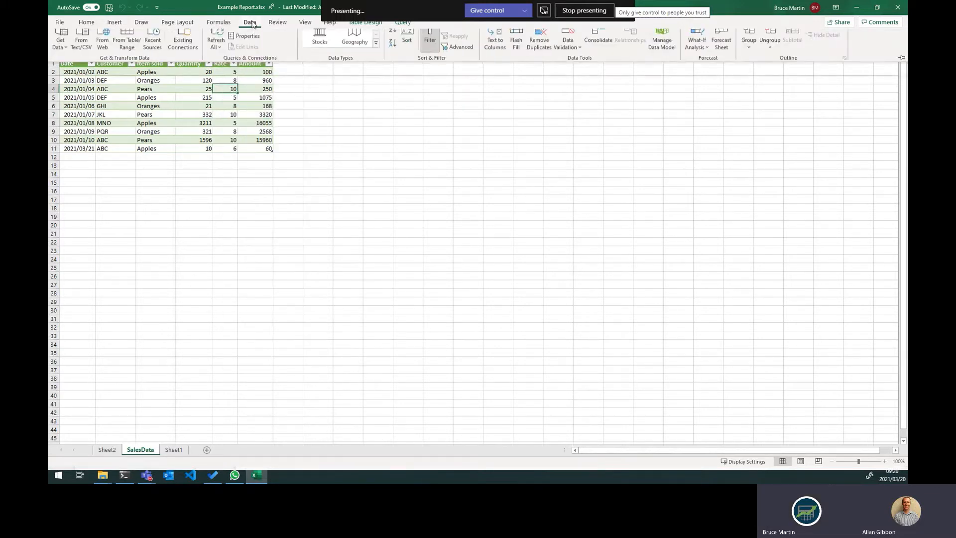
{"action": "left_click", "coordinate": [218, 42]}
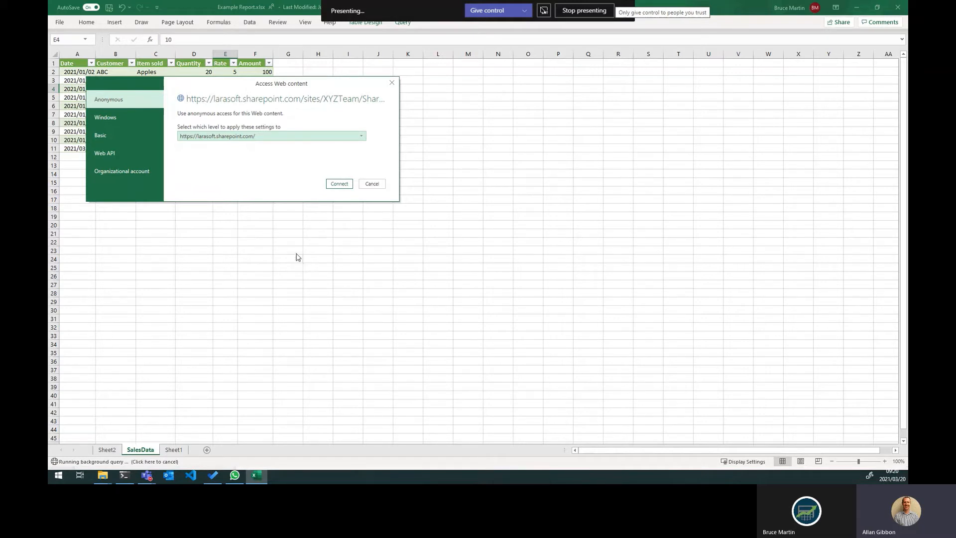
{"action": "left_click", "coordinate": [90, 118]}
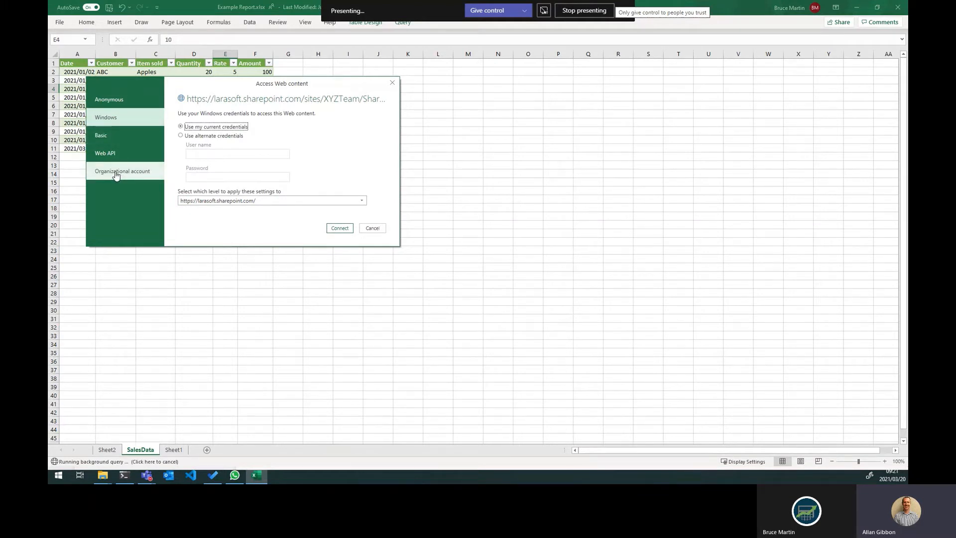
{"action": "left_click", "coordinate": [101, 136]}
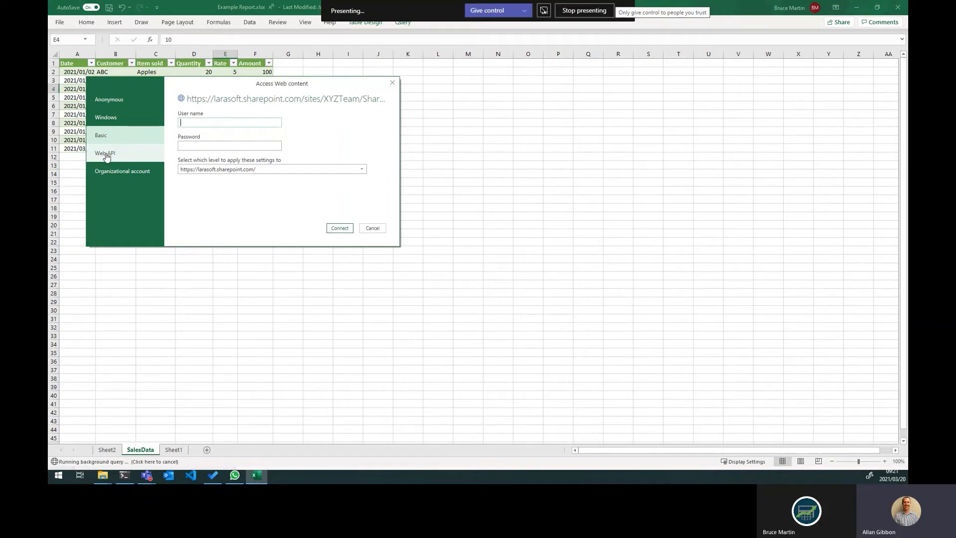
{"action": "left_click", "coordinate": [106, 156]}
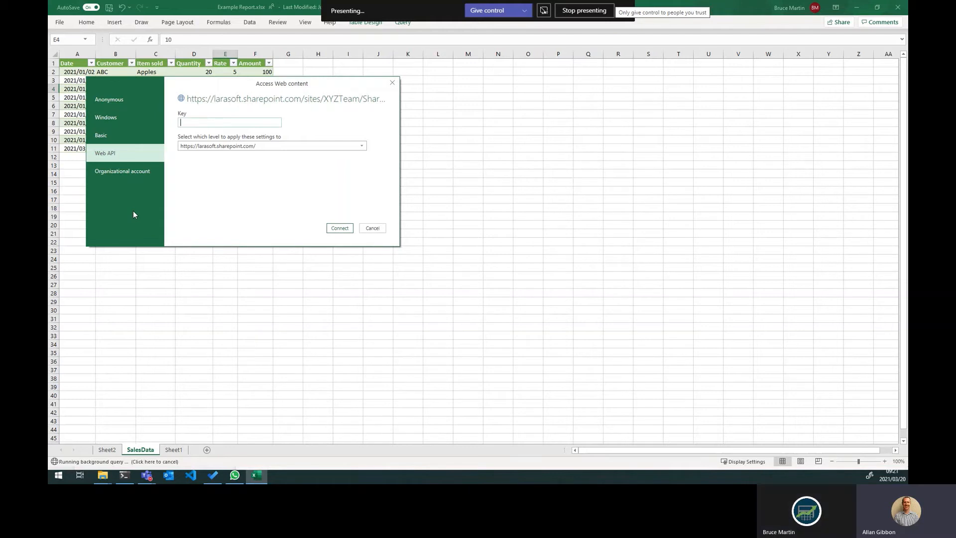
- Choose organizational account access for the SharePoint web content and sign in with the existing work account
{"action": "left_click", "coordinate": [122, 171]}
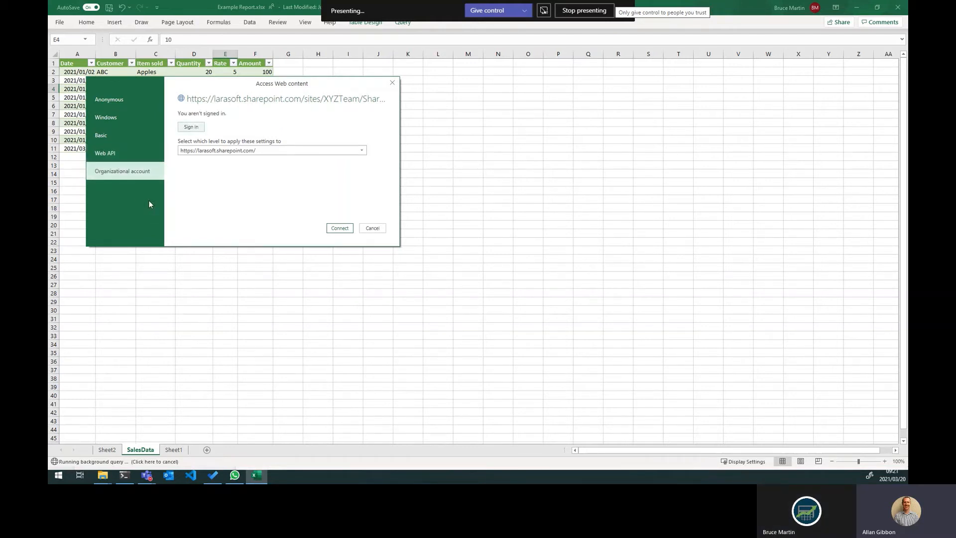
{"action": "left_click", "coordinate": [194, 128]}
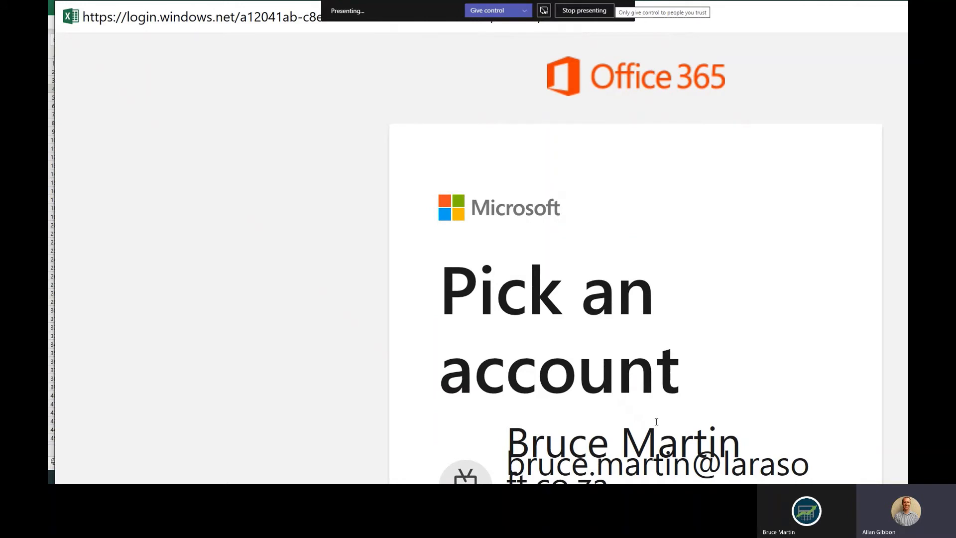
{"action": "left_click", "coordinate": [635, 440]}
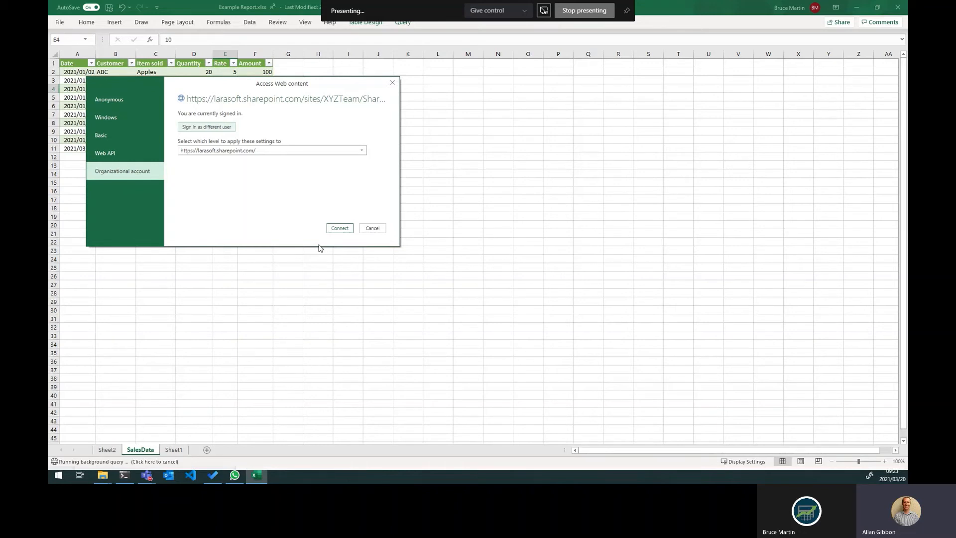
{"action": "left_click", "coordinate": [262, 151]}
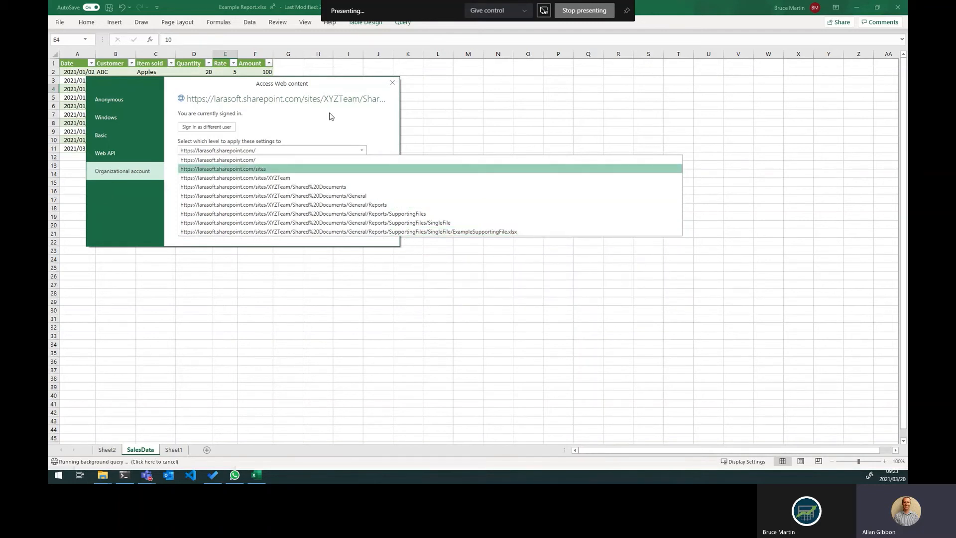
{"action": "left_click", "coordinate": [247, 161]}
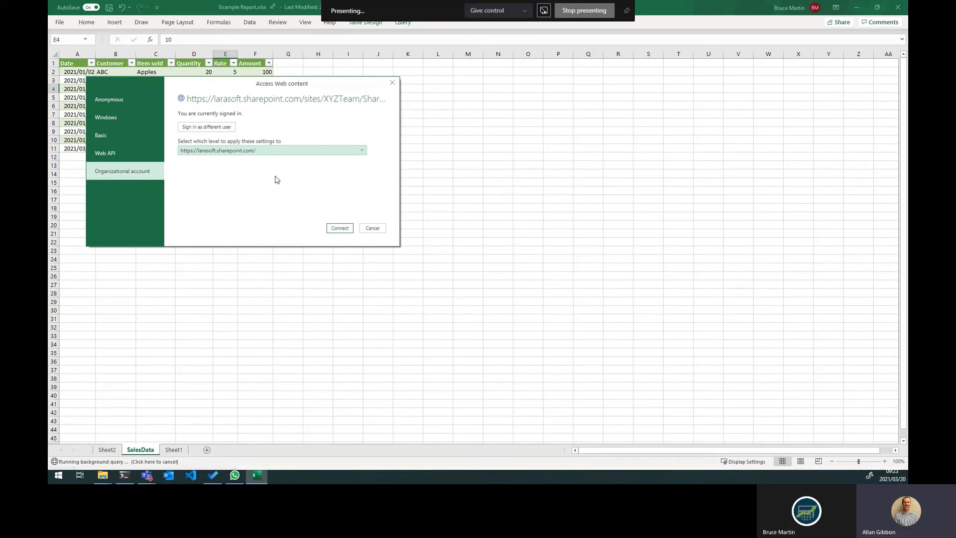
{"action": "left_click", "coordinate": [337, 232]}
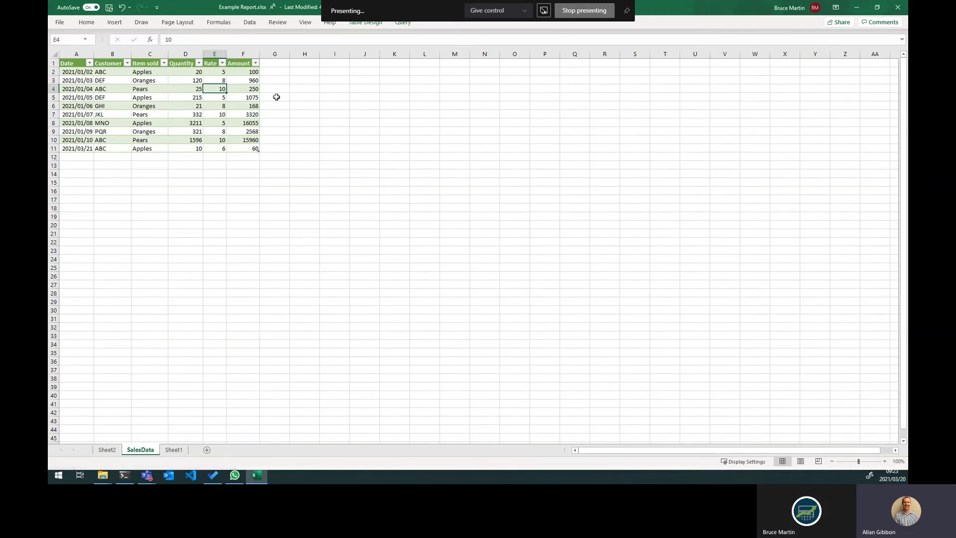
- Clear the Quantity values in D4:D7 and the Rate values in E6:E7 of SalesData, and restore them by refreshing all data
{"action": "left_click", "coordinate": [250, 22]}
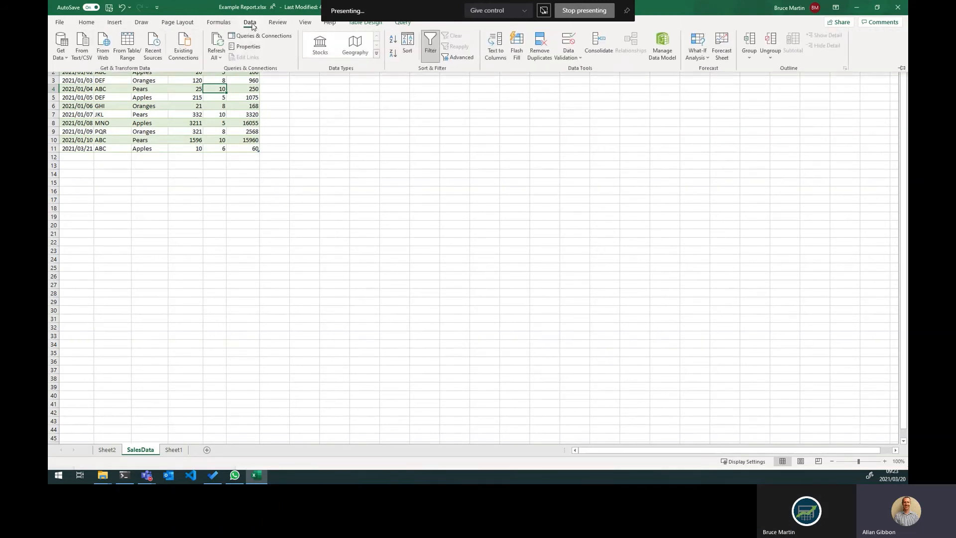
{"action": "left_click", "coordinate": [228, 77]}
{"action": "left_click", "coordinate": [215, 104]}
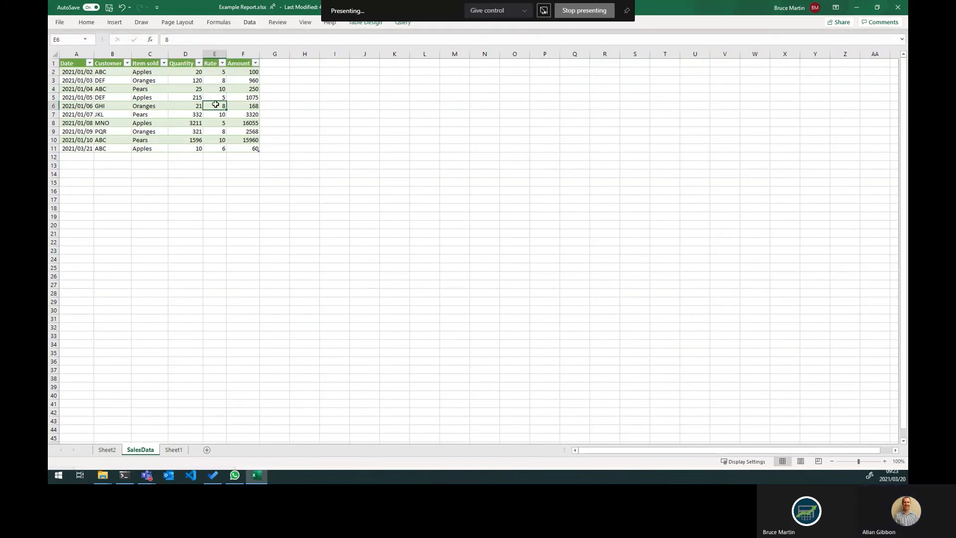
{"action": "key", "text": "Down"}
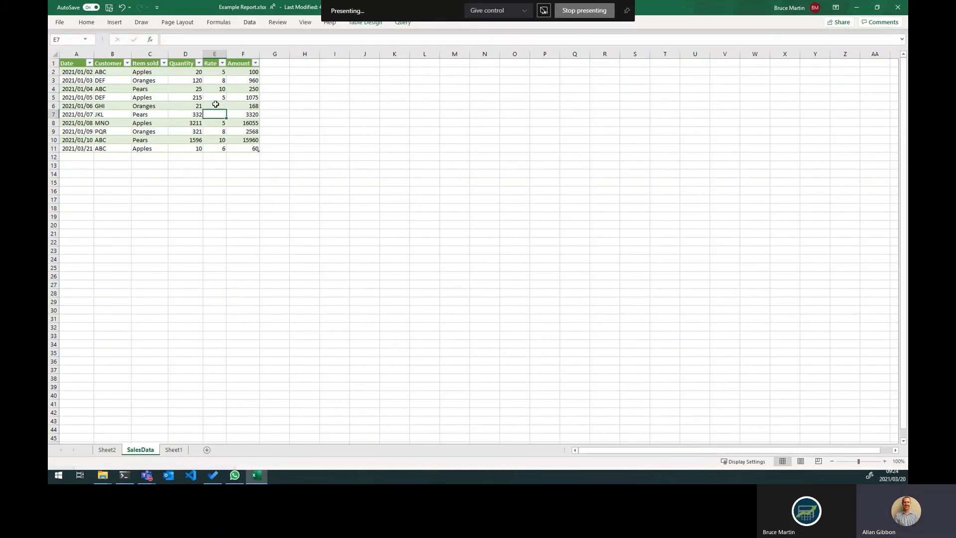
{"action": "key", "text": "Left"}
{"action": "key", "text": "Up"}
{"action": "key", "text": "Up"}
{"action": "key", "text": "Up"}
{"action": "key", "text": "Up"}
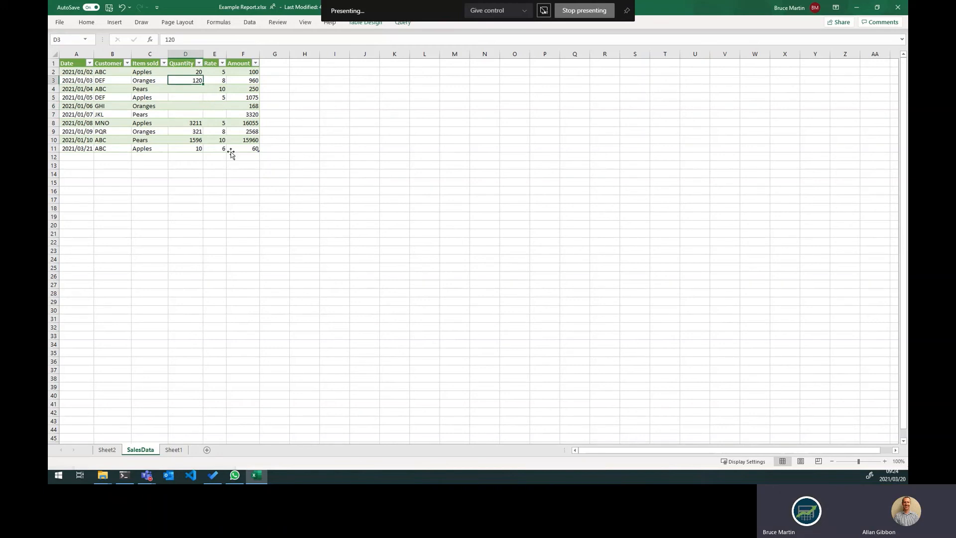
{"action": "left_click", "coordinate": [250, 22]}
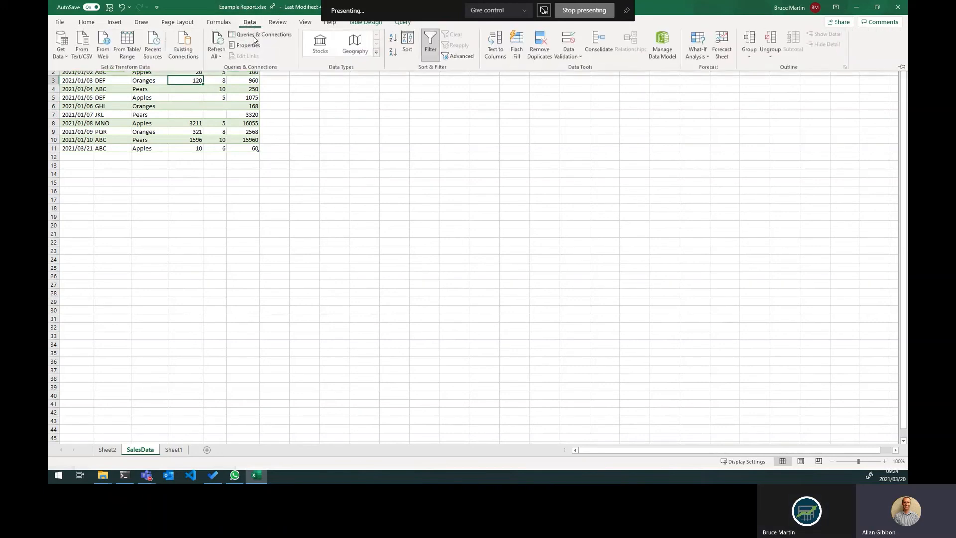
{"action": "left_click", "coordinate": [219, 43]}
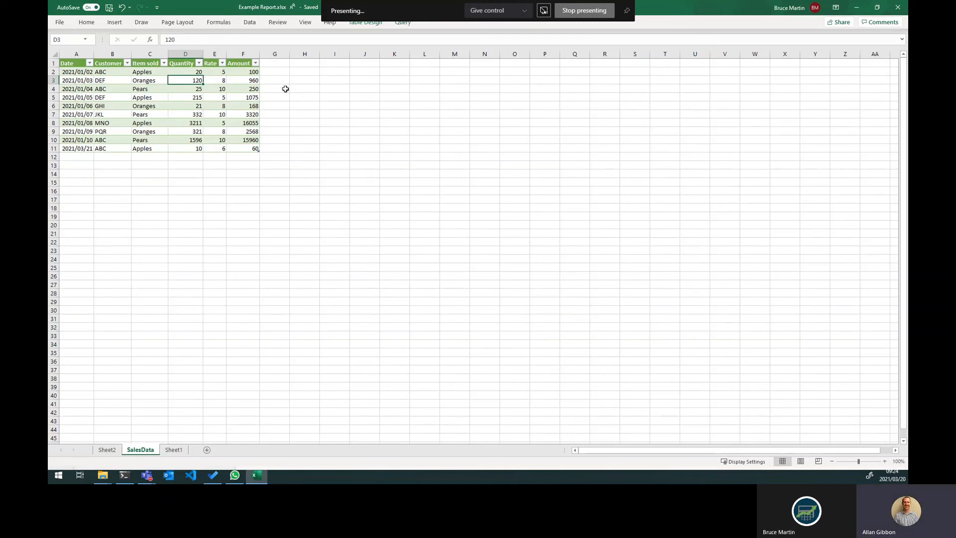
- Refresh all data again to pull the latest source rows into the SalesData table
{"action": "left_click", "coordinate": [249, 23]}
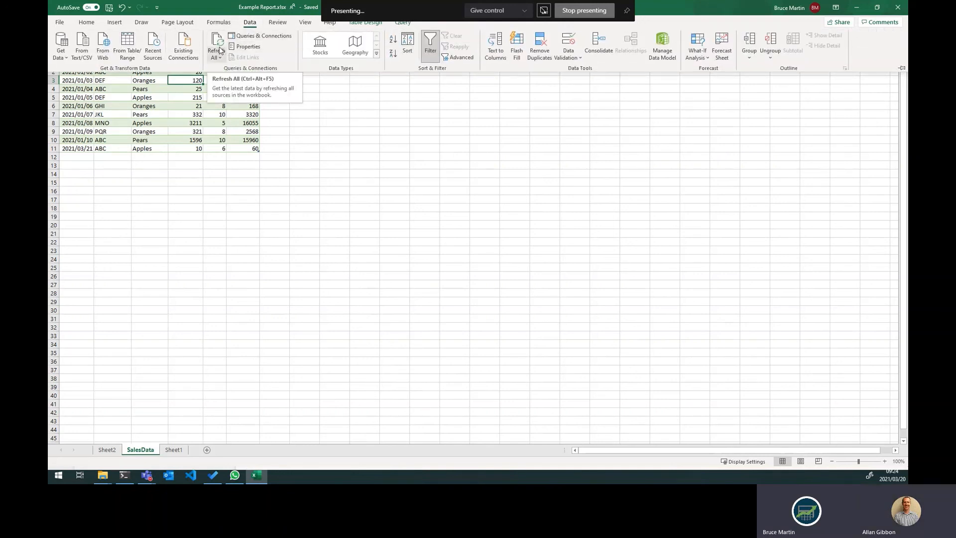
{"action": "left_click", "coordinate": [220, 50]}
{"action": "left_click", "coordinate": [231, 70]}
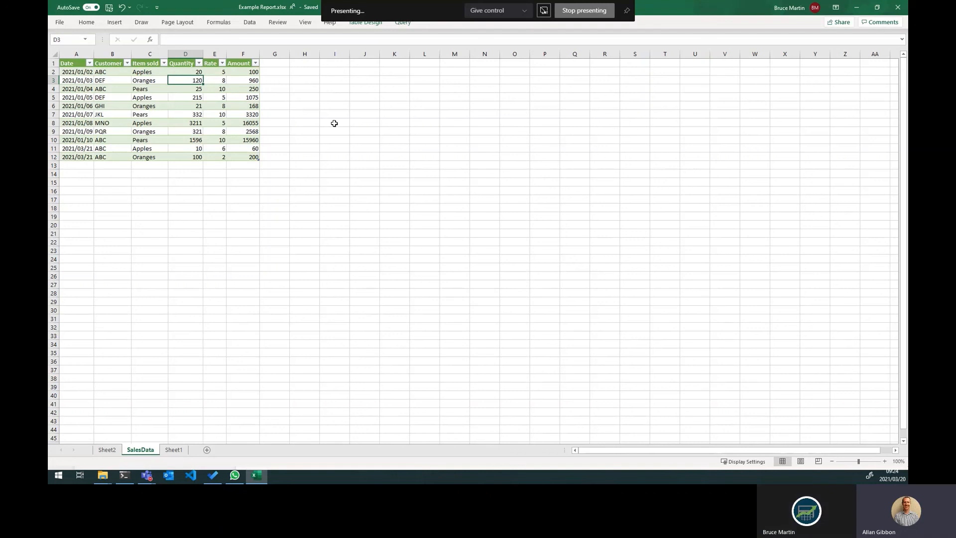
- Update the PivotTable on Sheet2 with the latest sales data by refreshing all
{"action": "left_click", "coordinate": [178, 451]}
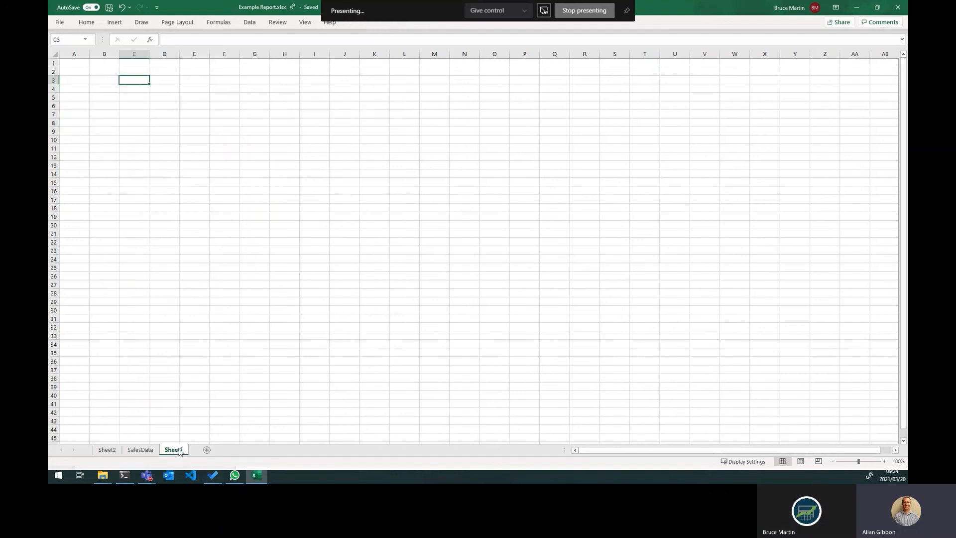
{"action": "left_click", "coordinate": [111, 450]}
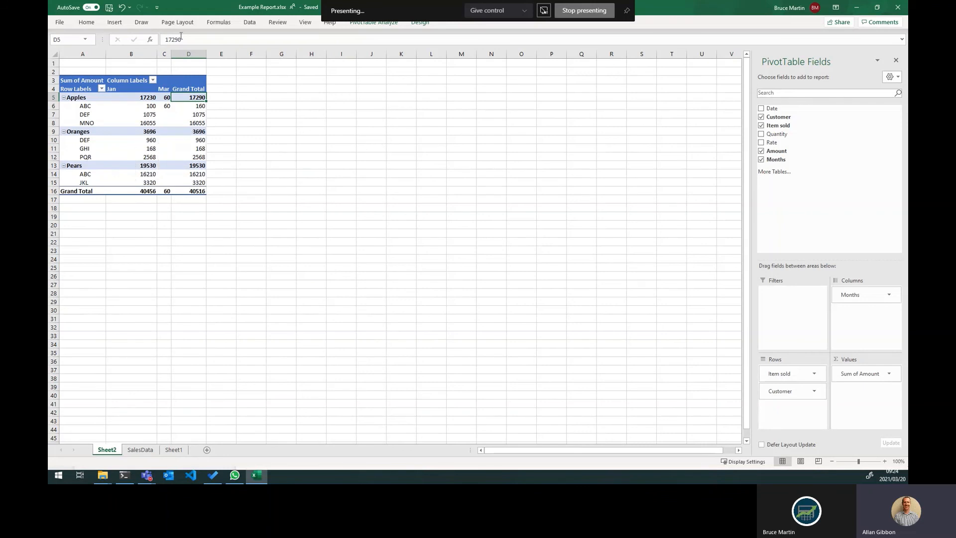
{"action": "left_click", "coordinate": [250, 22]}
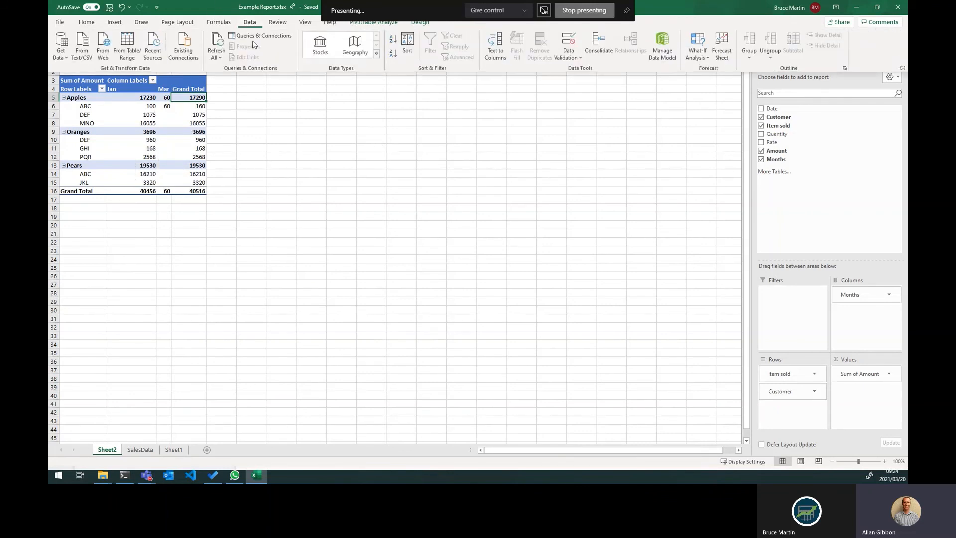
{"action": "left_click", "coordinate": [214, 54]}
{"action": "left_click", "coordinate": [236, 69]}
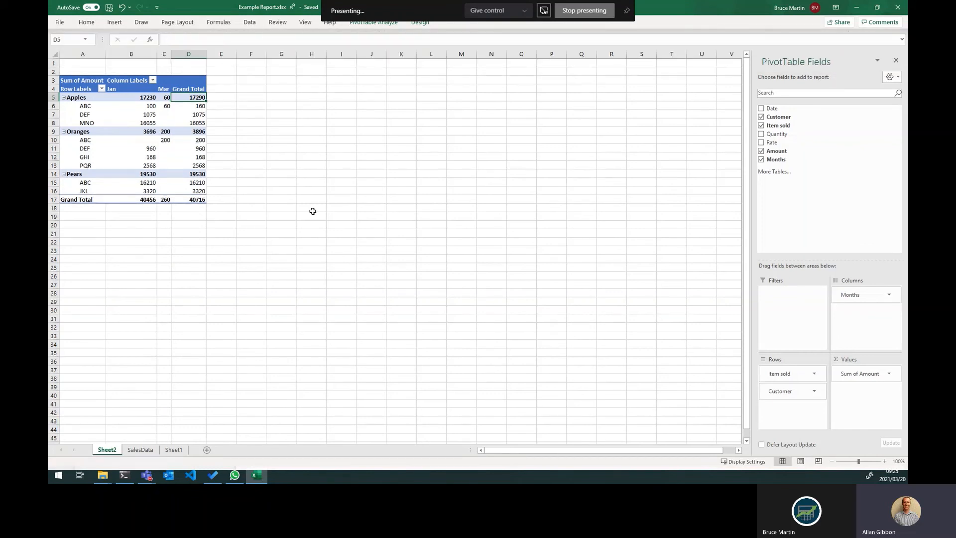